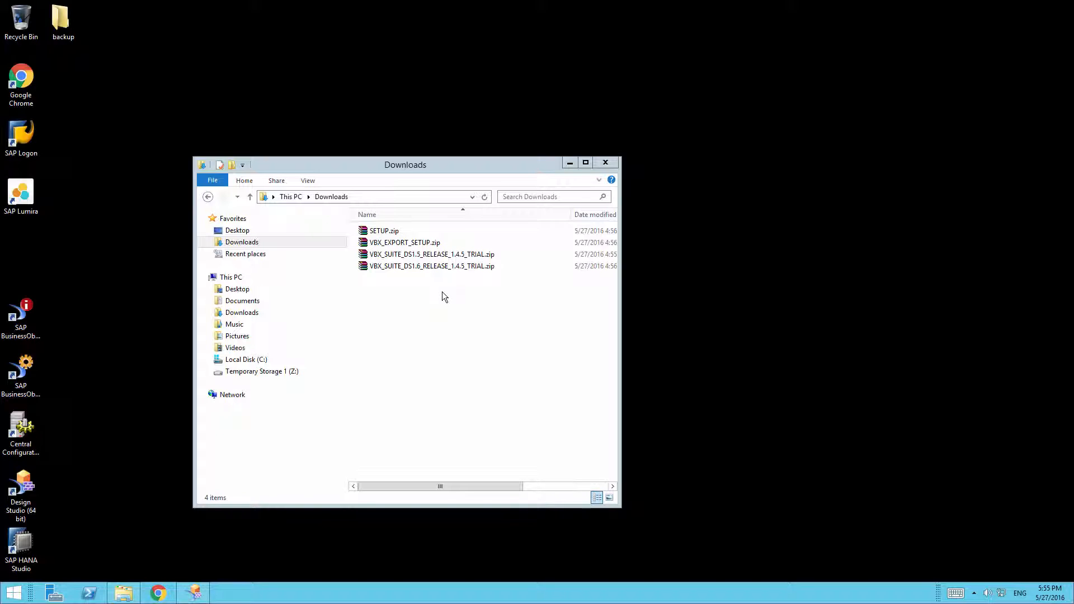
# Step: Switch to Design Studio and load VBX_SUITE_DS1.6_RELEASE_1.4.5_TRIAL.zip from Downloads as the extension installation source
pyautogui.click(418, 268)
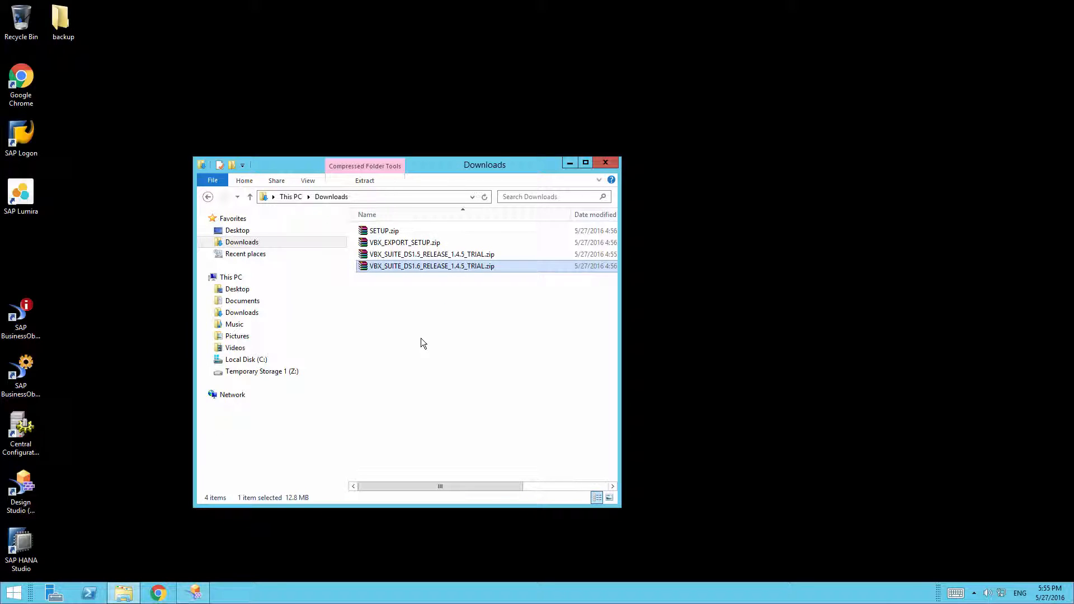
pyautogui.click(202, 600)
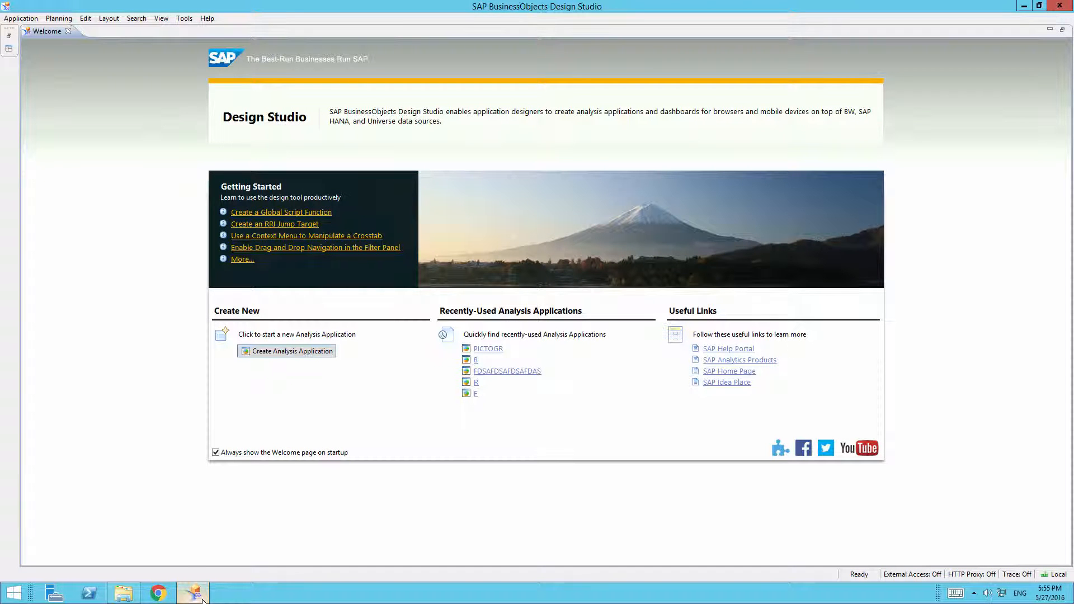
pyautogui.click(187, 20)
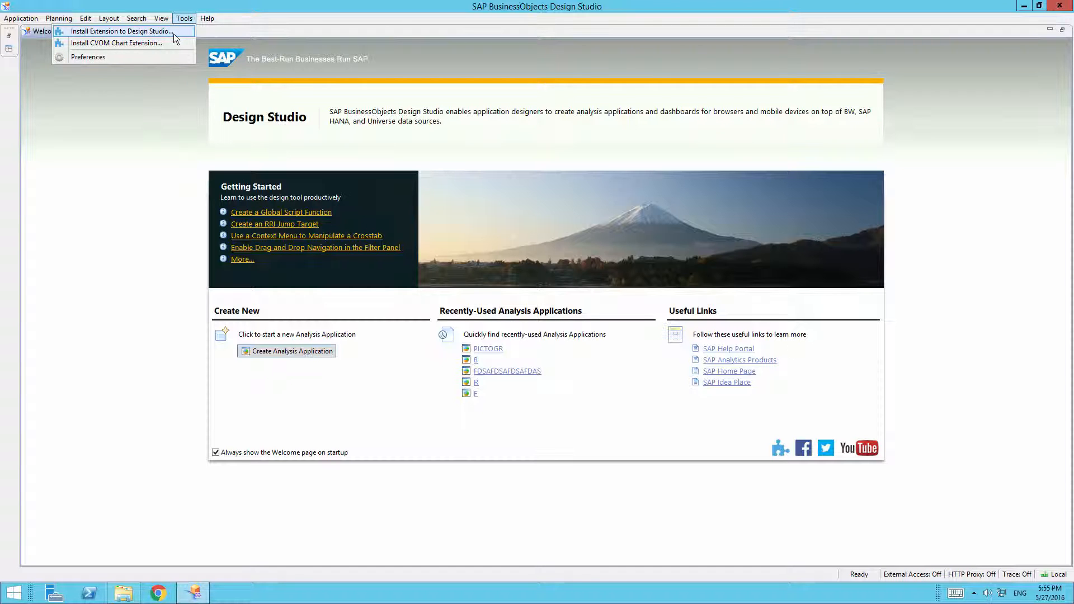
pyautogui.click(173, 33)
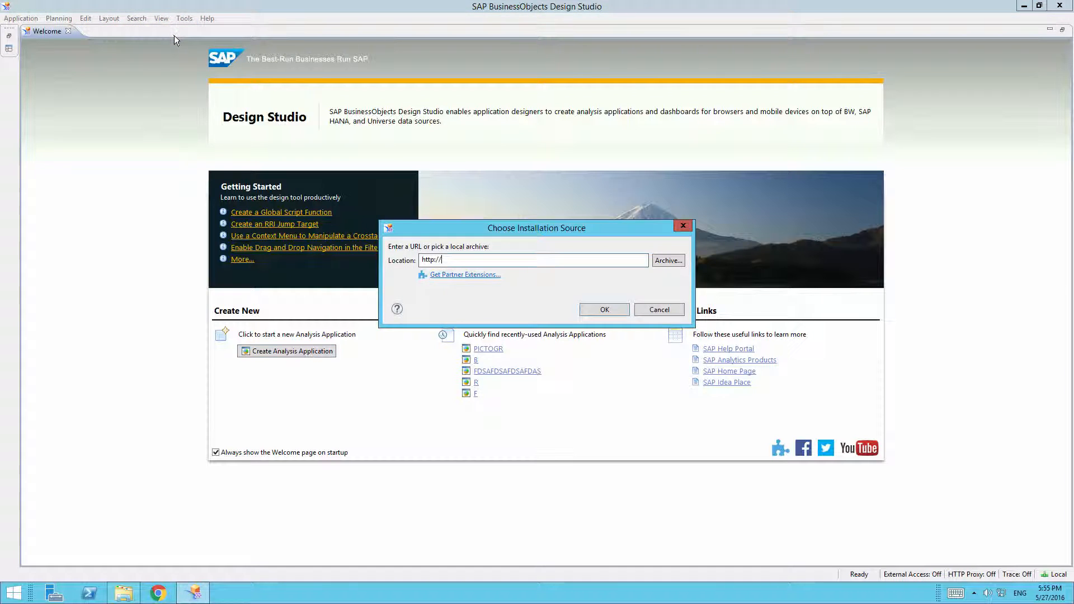
pyautogui.click(669, 261)
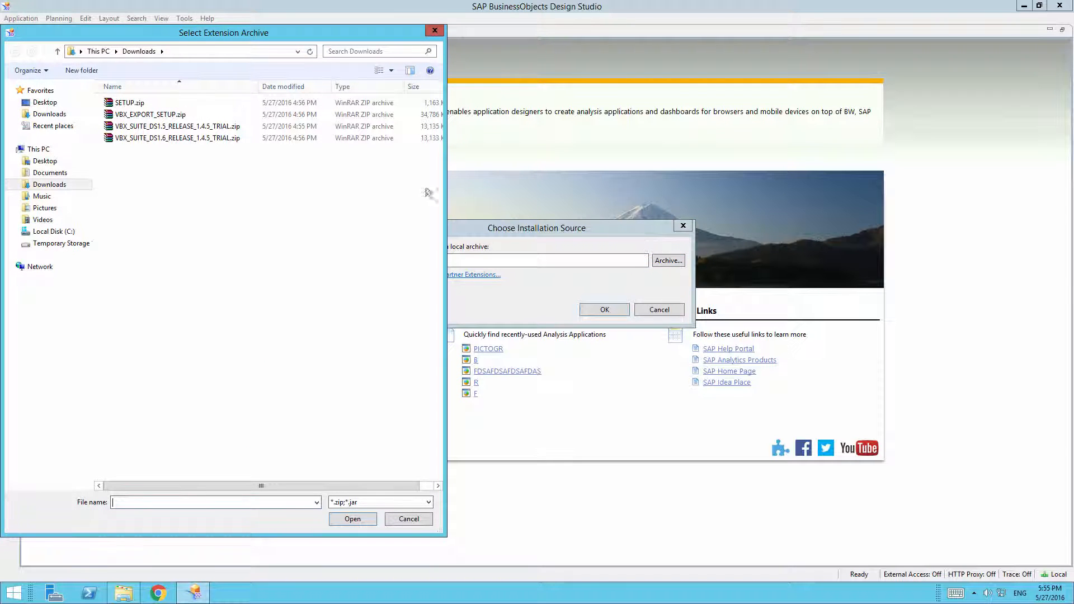
pyautogui.click(168, 139)
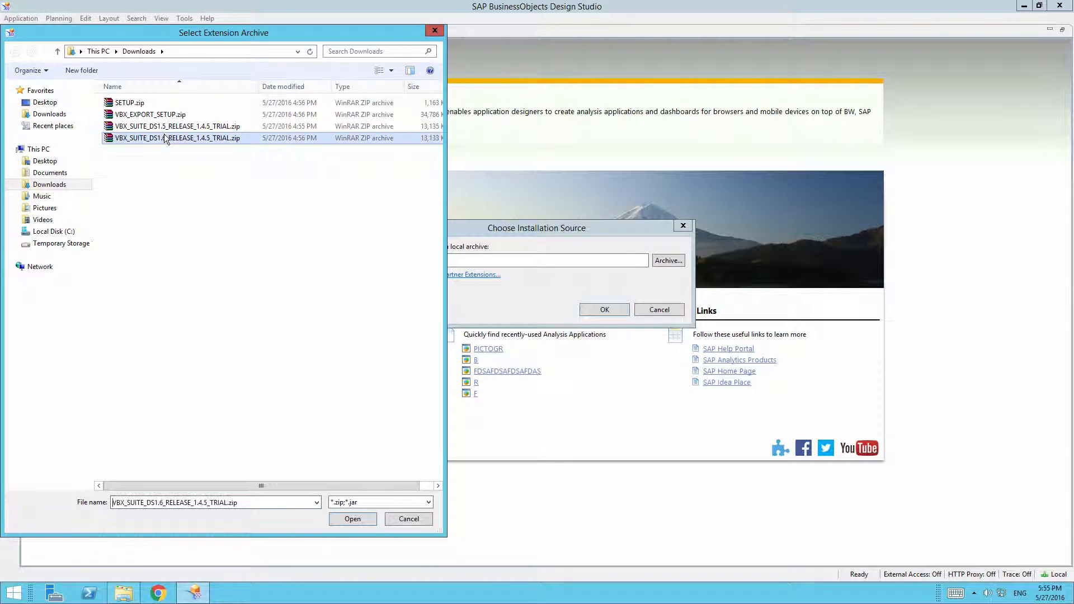
pyautogui.click(347, 520)
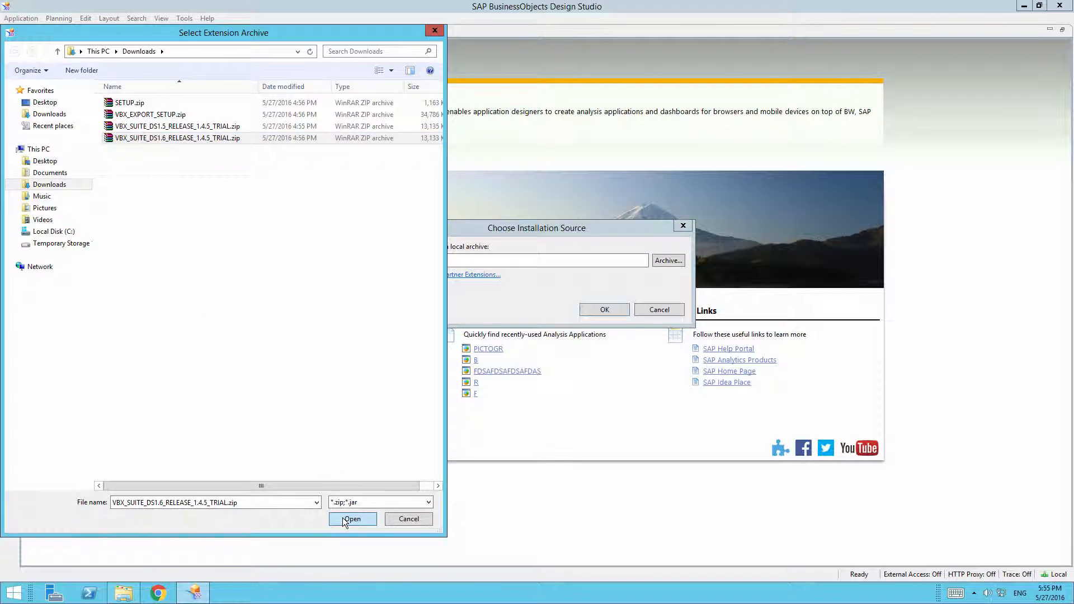
pyautogui.click(612, 311)
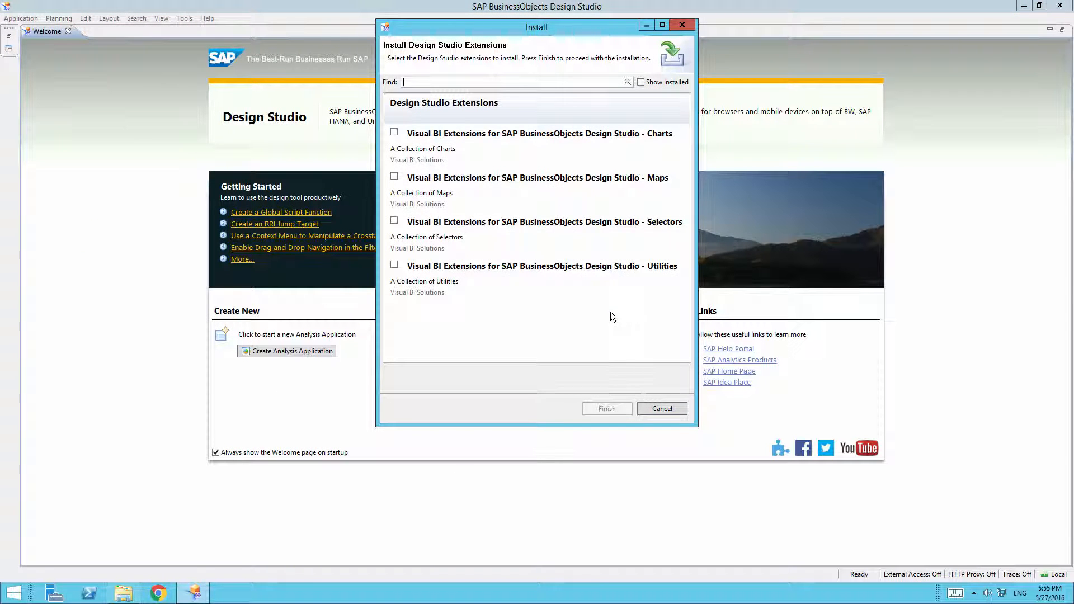
# Step: Select the Visual BI Charts, Maps, Selectors and Utilities extensions and proceed with their installation
pyautogui.click(394, 265)
pyautogui.click(394, 221)
pyautogui.click(395, 176)
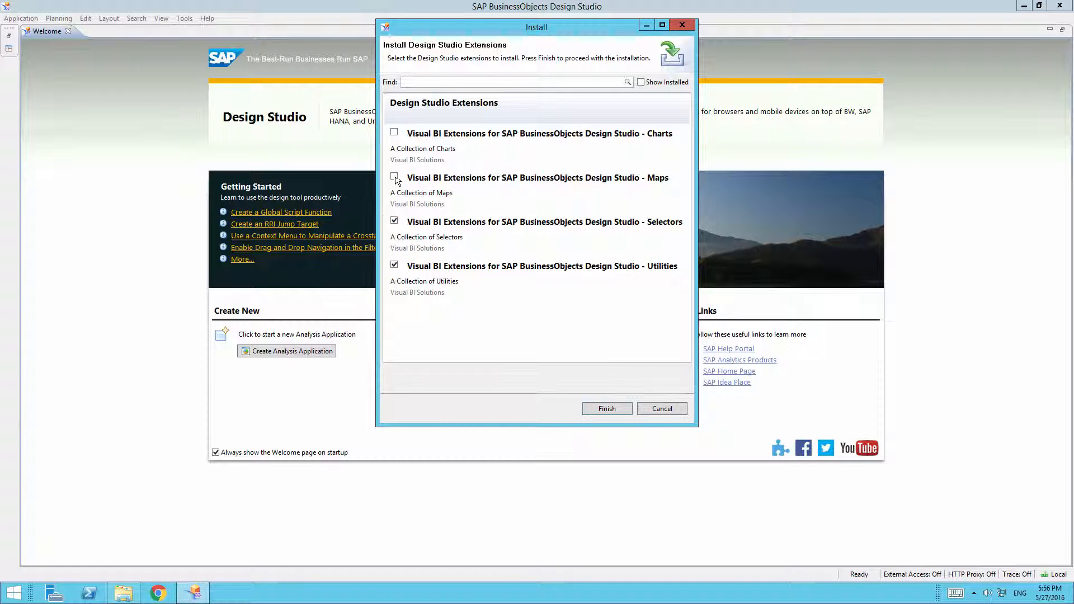
pyautogui.click(394, 132)
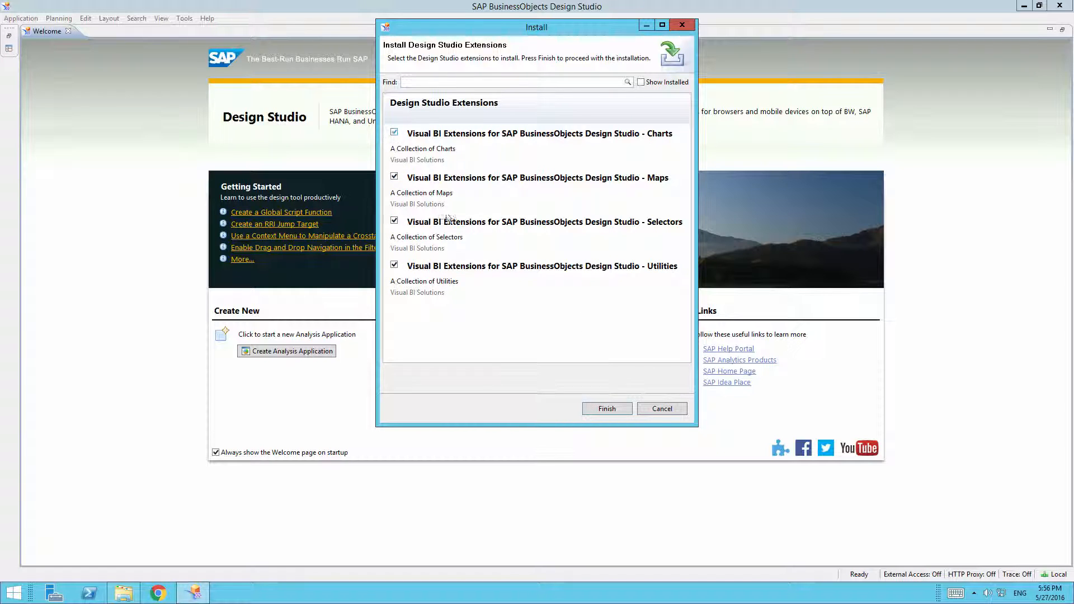
pyautogui.click(612, 405)
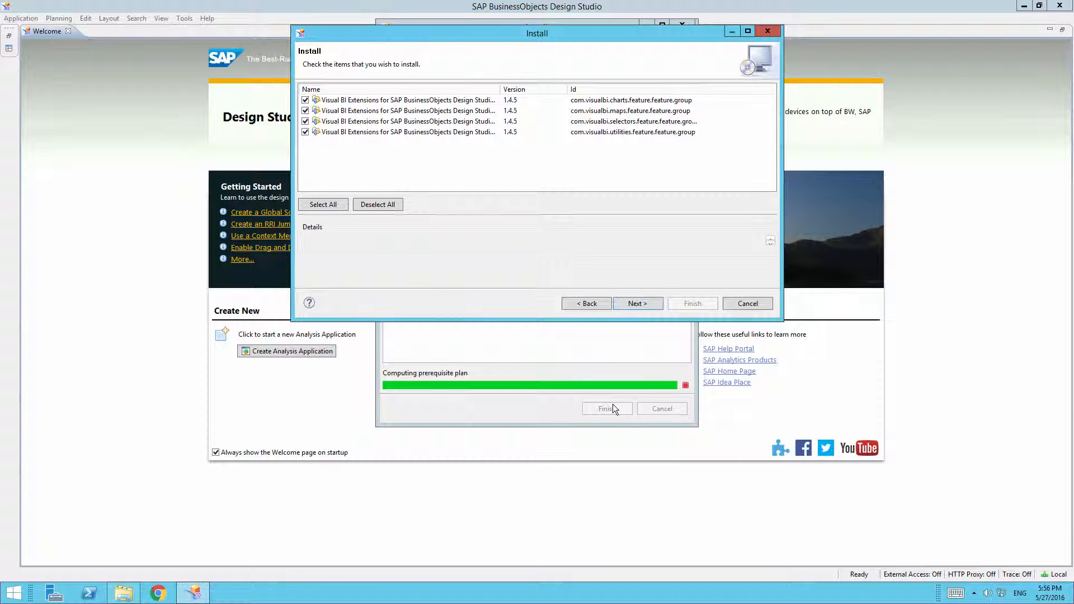
# Step: Accept the license terms for the four extensions and trust the Visual BI Solutions certificate to complete their installation
pyautogui.click(632, 307)
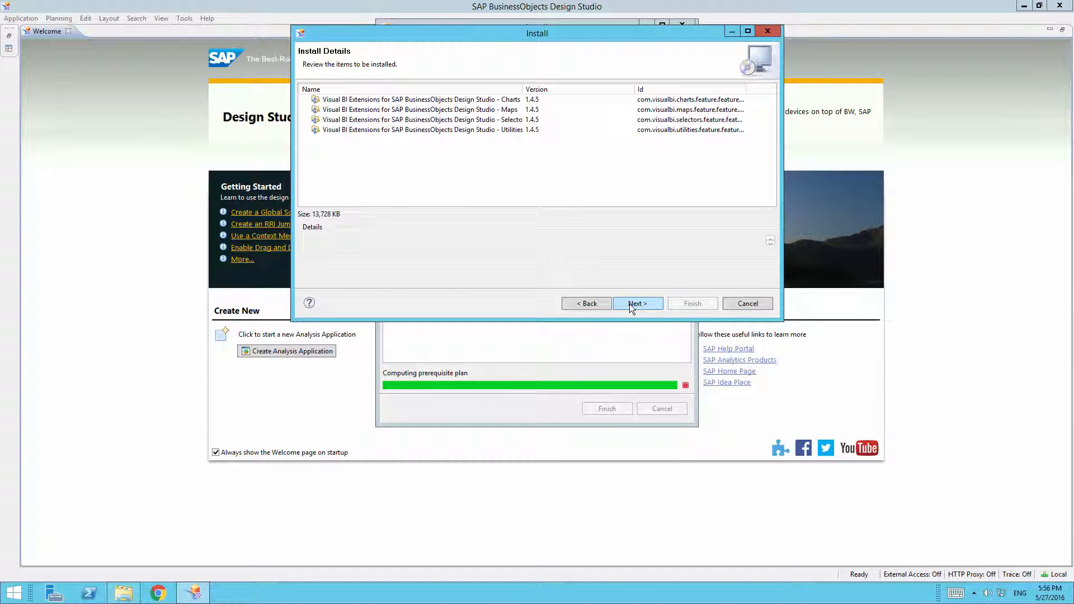
pyautogui.click(631, 307)
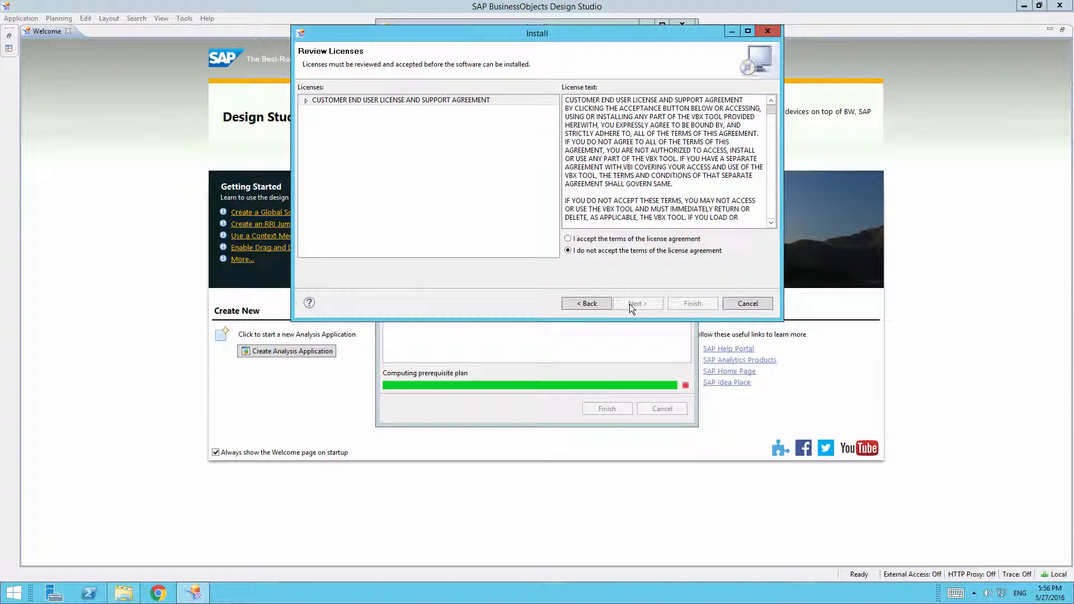
pyautogui.click(631, 239)
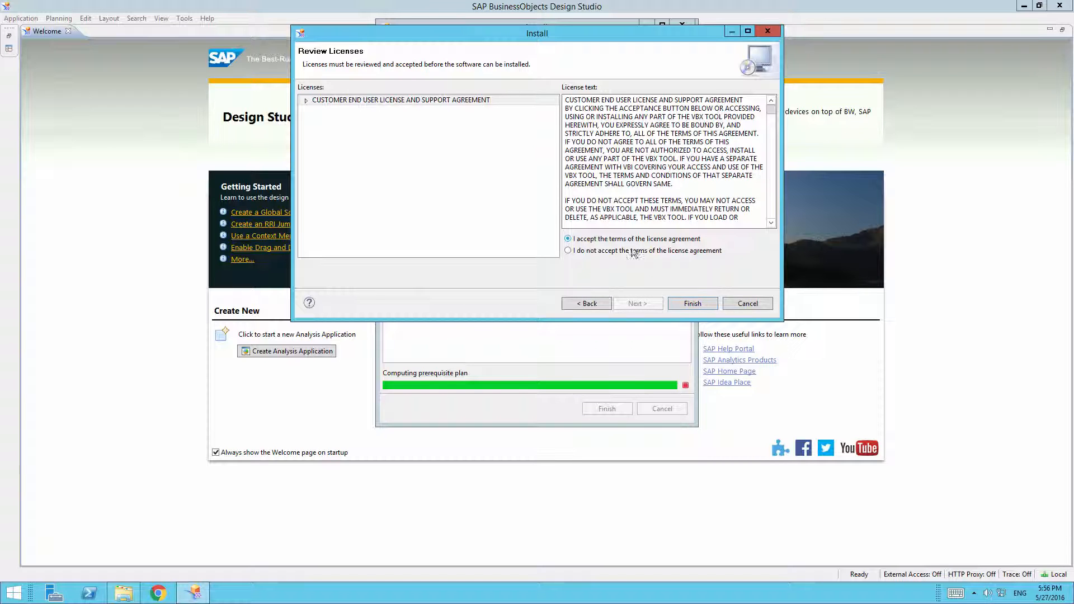
pyautogui.click(684, 307)
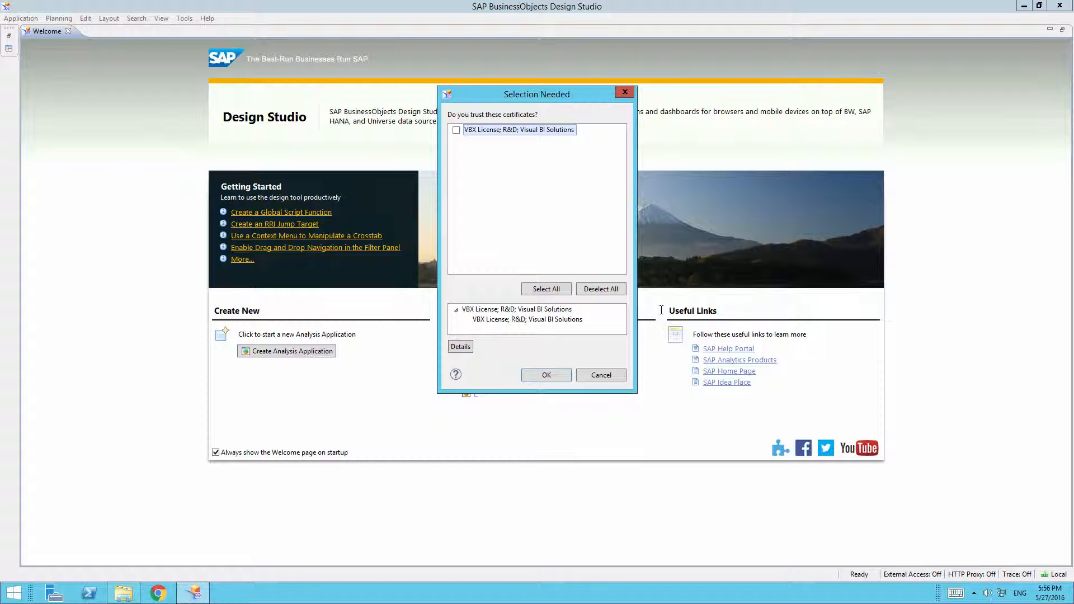
pyautogui.click(551, 292)
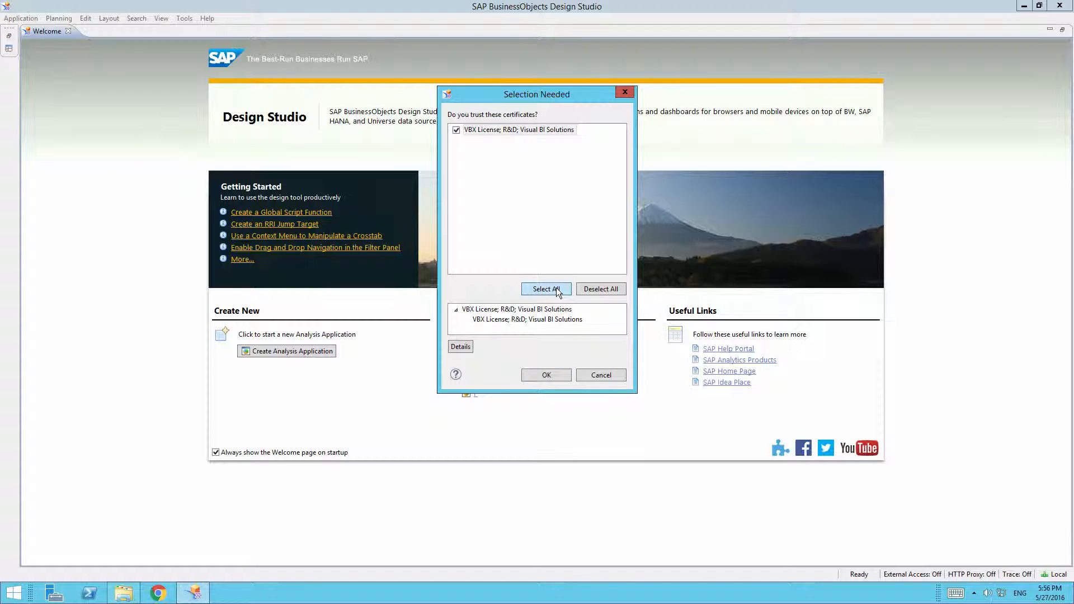
pyautogui.click(547, 374)
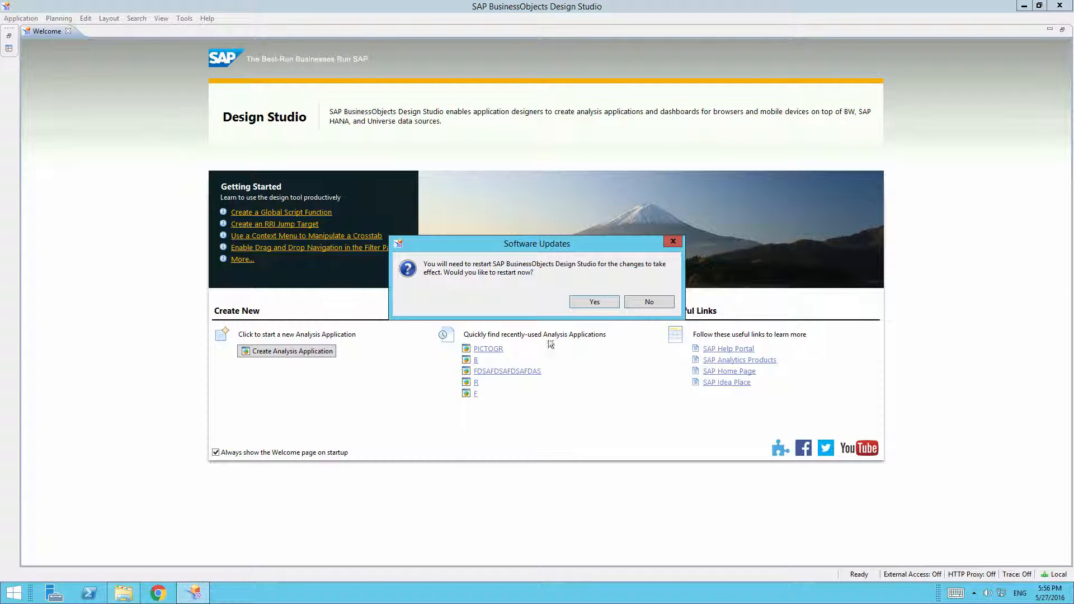
# Step: Decline the immediate restart and close Design Studio
pyautogui.click(649, 302)
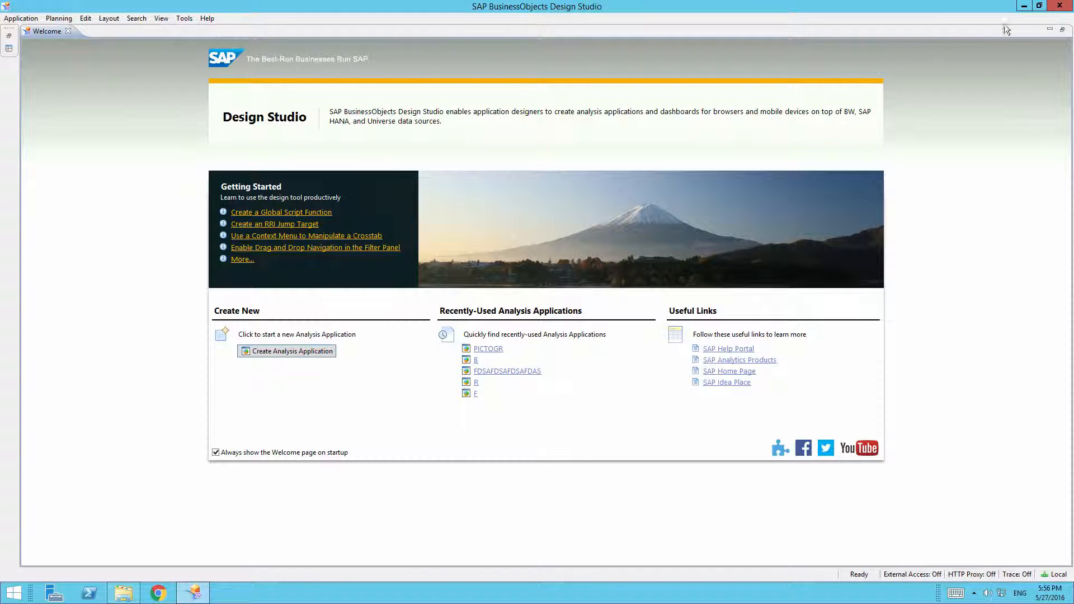
pyautogui.click(1056, 9)
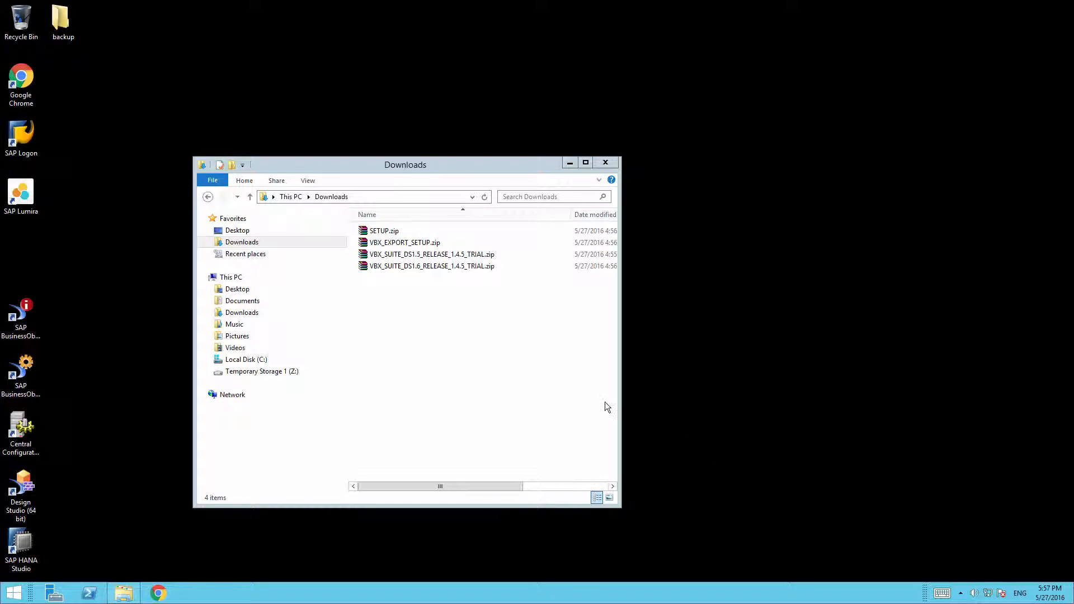
# Step: Extract SETUP.zip into a SETUP folder in Downloads and launch VBXSetup.exe from it, minimizing the folder window
pyautogui.click(384, 229)
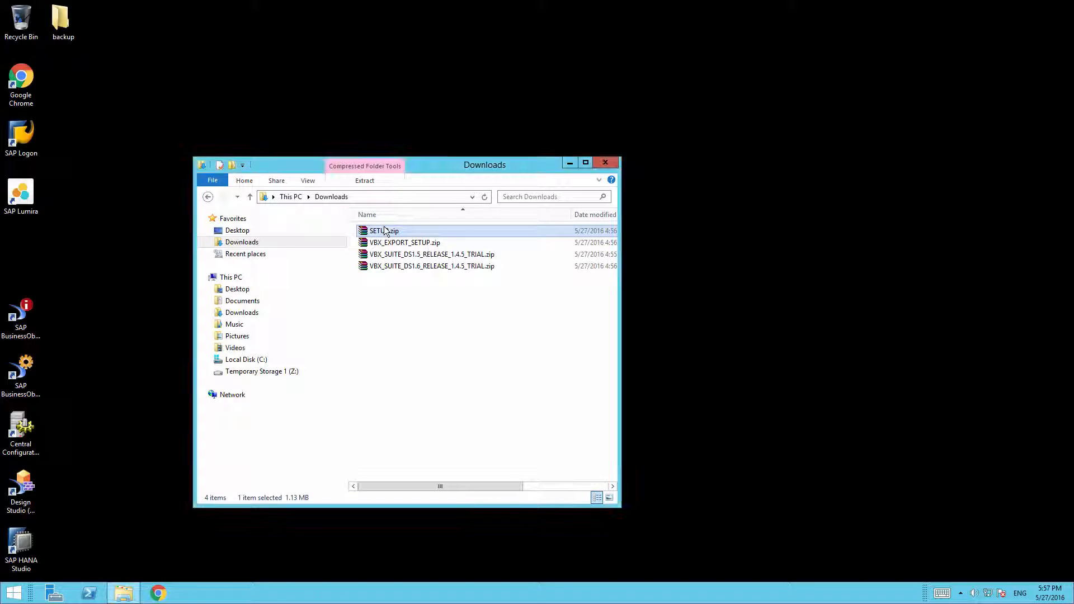
pyautogui.rightClick(384, 228)
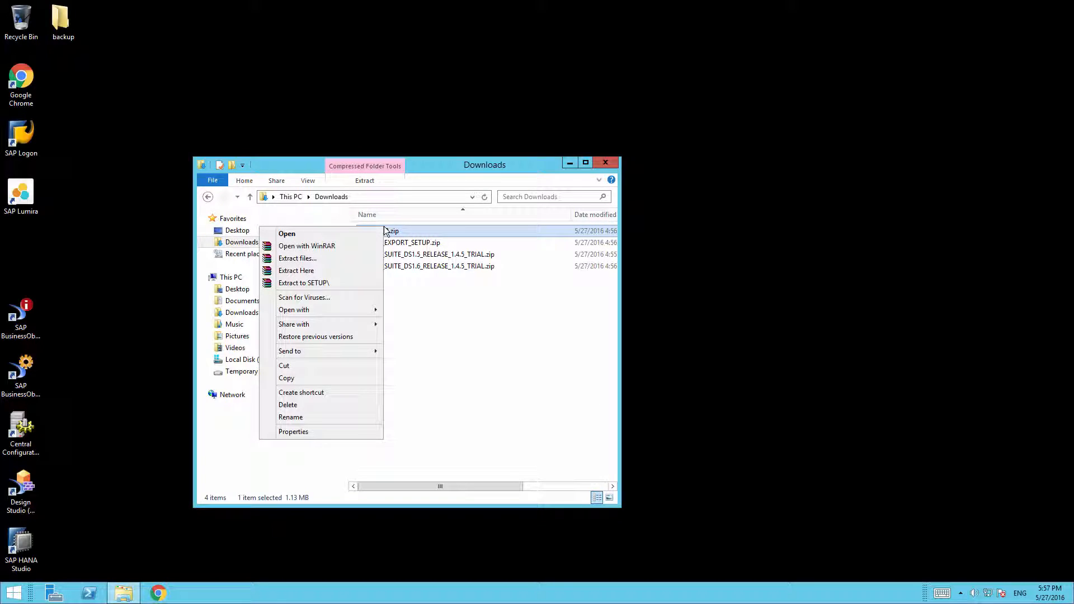
pyautogui.click(324, 287)
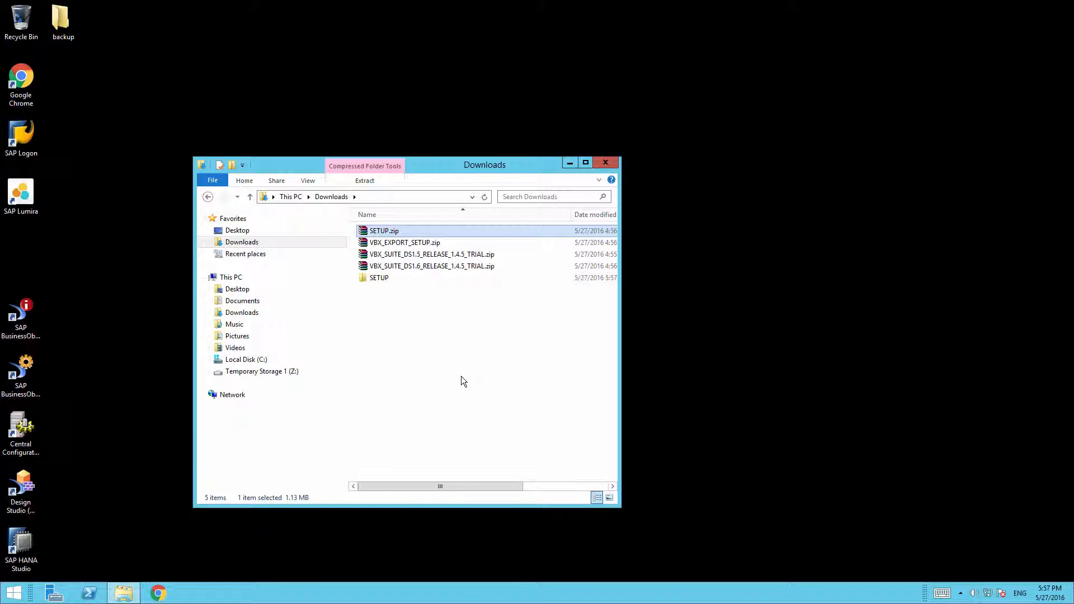
pyautogui.doubleClick(385, 282)
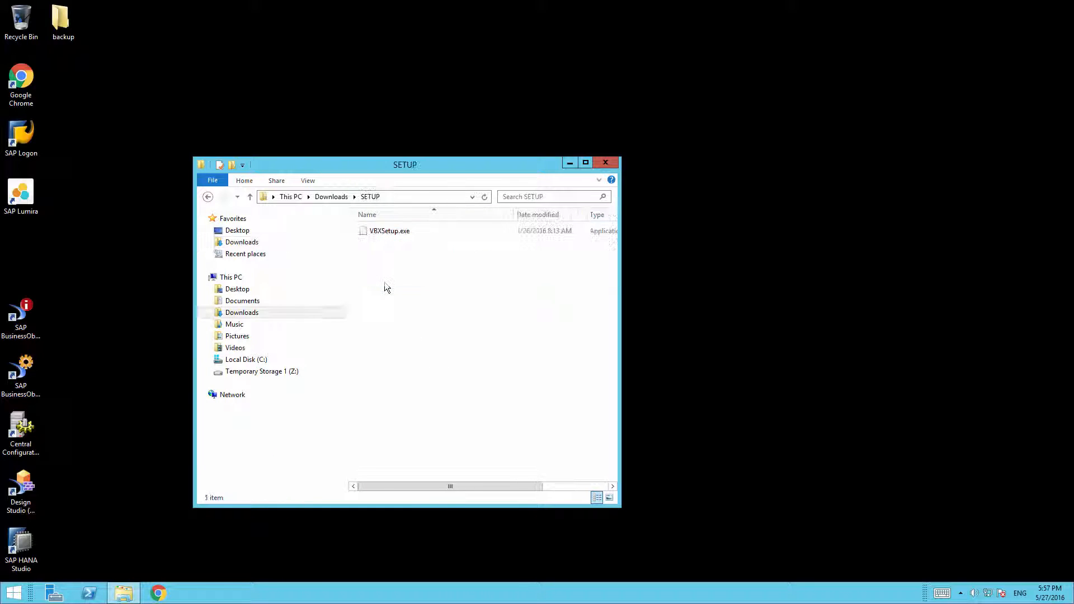
pyautogui.doubleClick(381, 231)
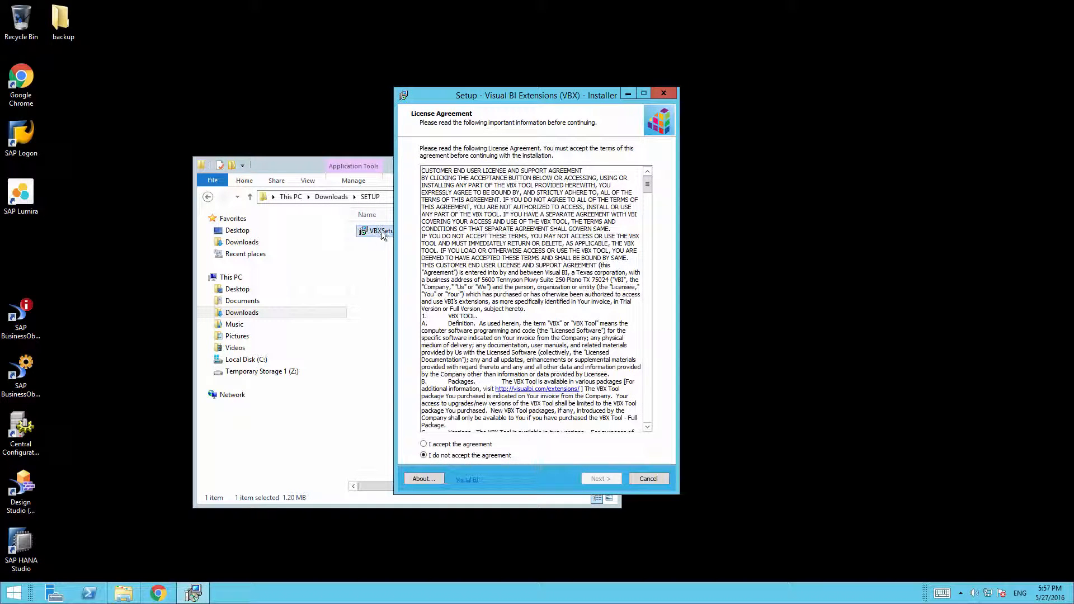
pyautogui.click(313, 163)
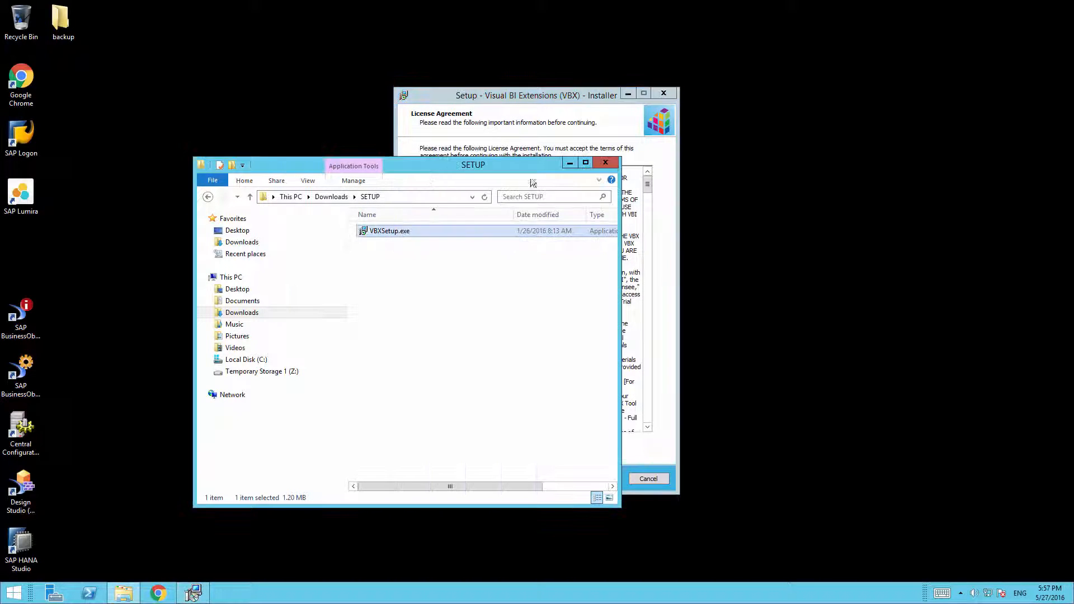
pyautogui.click(568, 163)
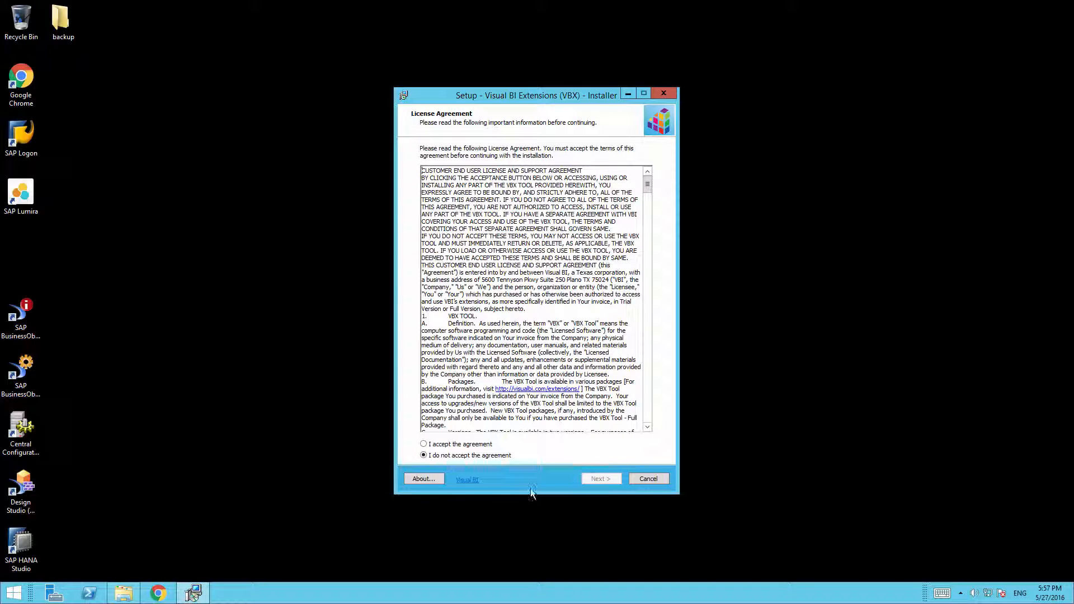
# Step: Complete the VBX setup for C:\Program Files\SAP BusinessObjects\Design Studio, accepting the license agreement and opting out of viewing the Developer Guide
pyautogui.click(473, 446)
pyautogui.click(597, 480)
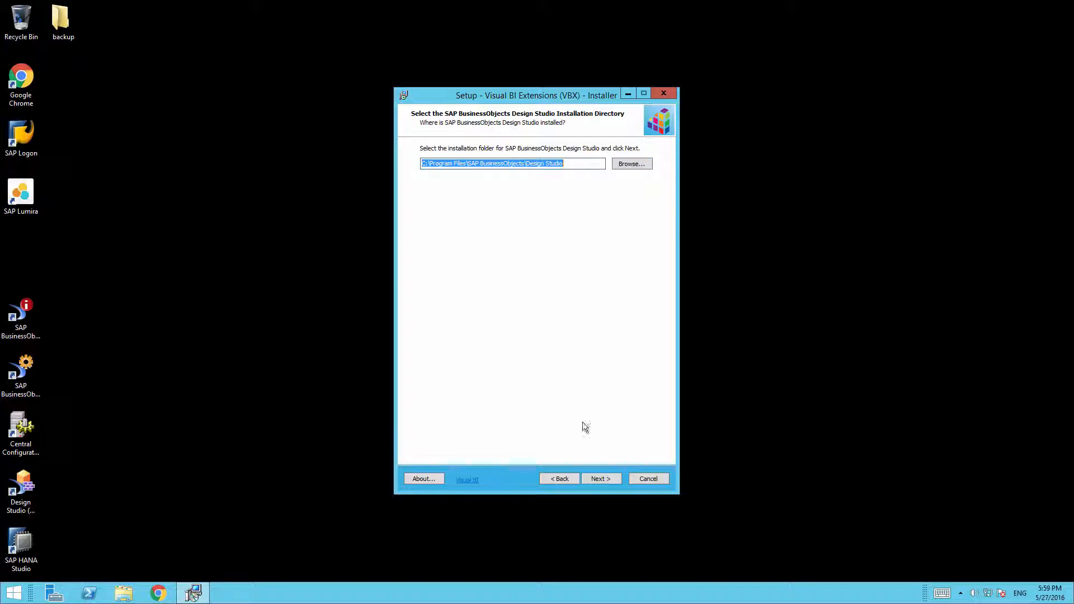
pyautogui.click(598, 481)
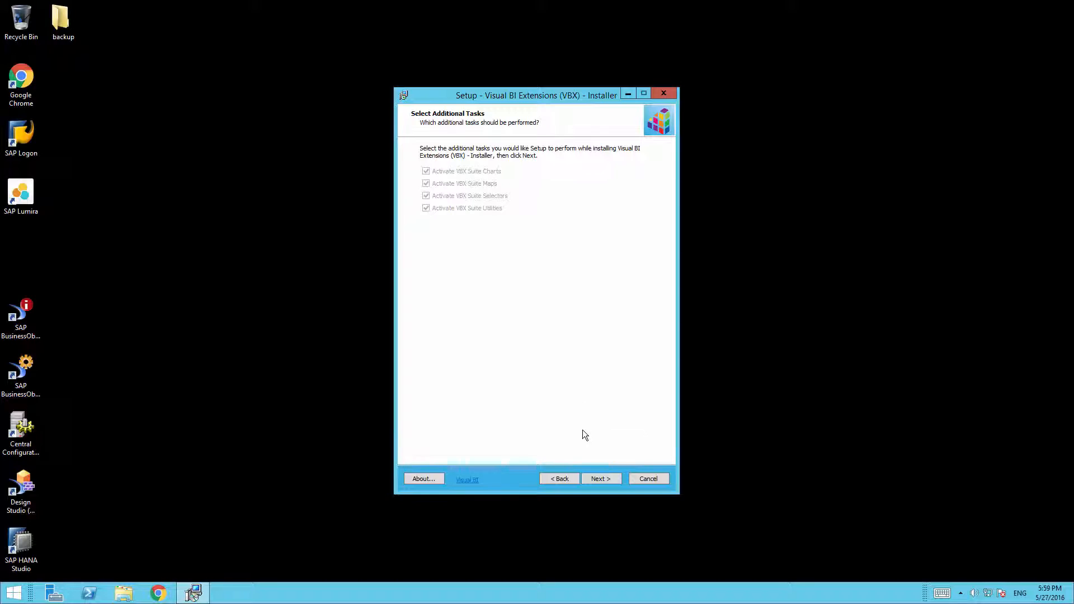
pyautogui.click(593, 483)
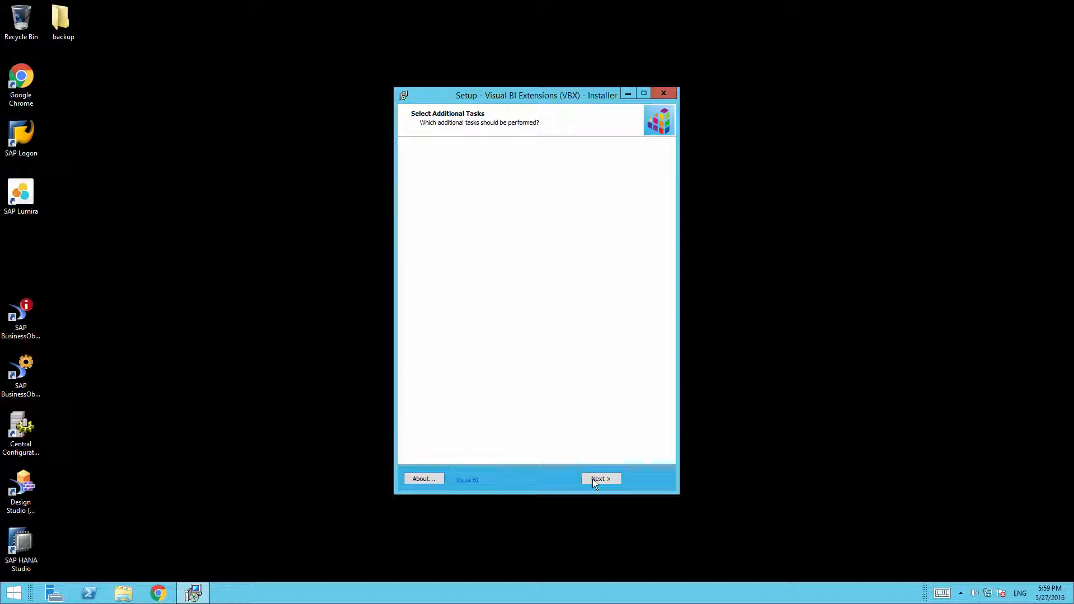
pyautogui.click(592, 479)
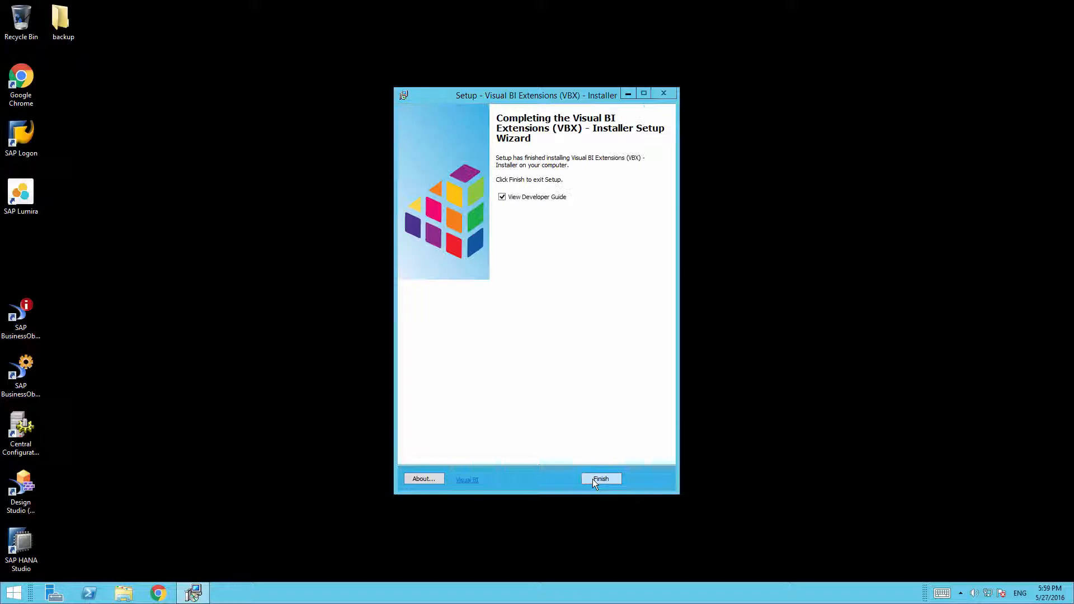
pyautogui.click(554, 199)
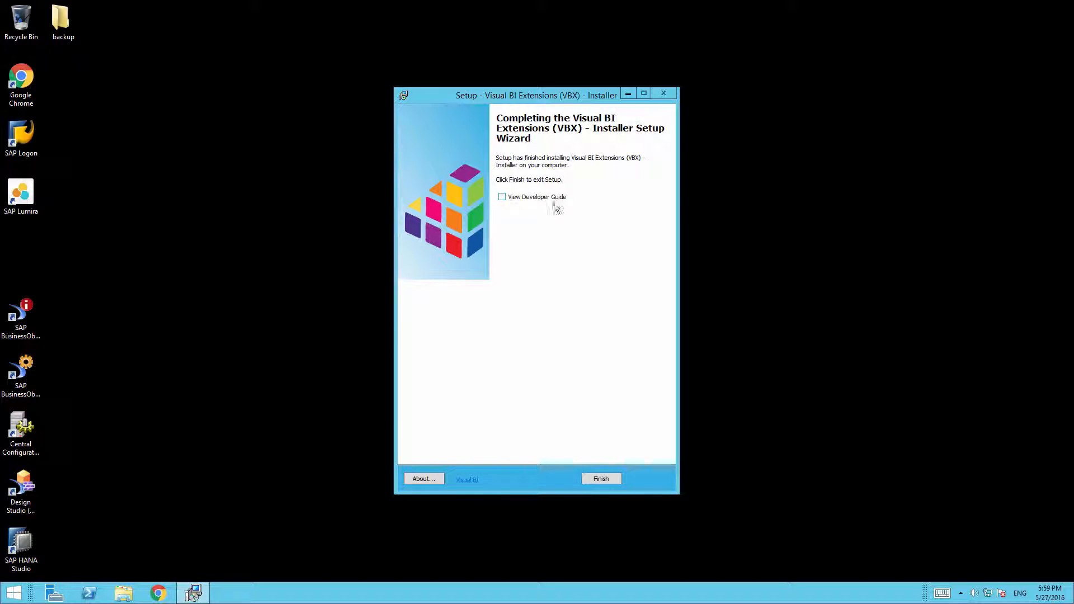
pyautogui.click(613, 479)
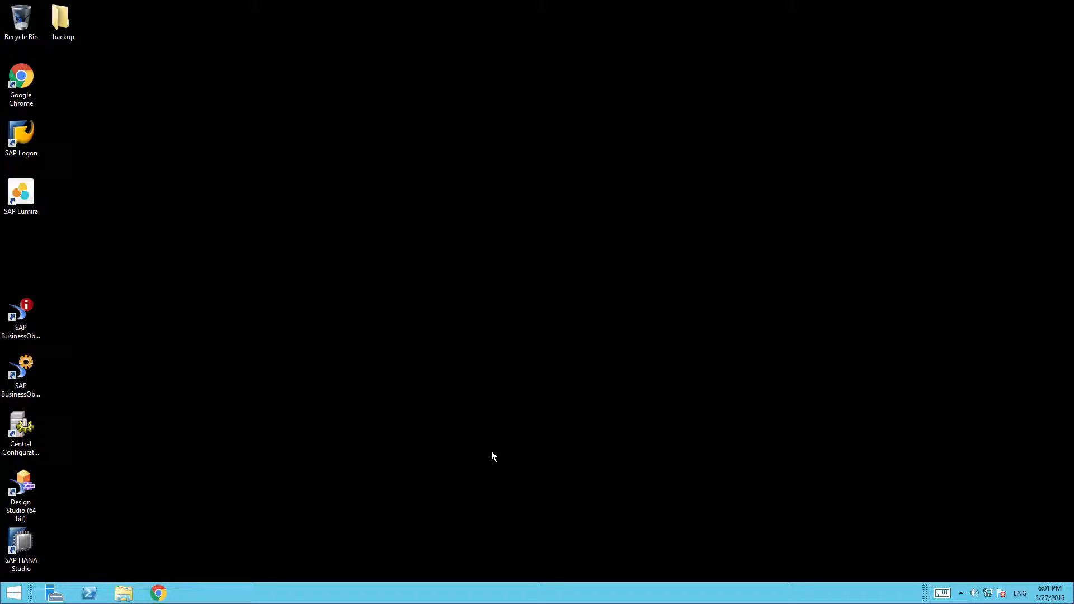
# Step: Launch Design Studio and log on to the BI platform with the administrator account's password
pyautogui.click(26, 492)
pyautogui.doubleClick(27, 492)
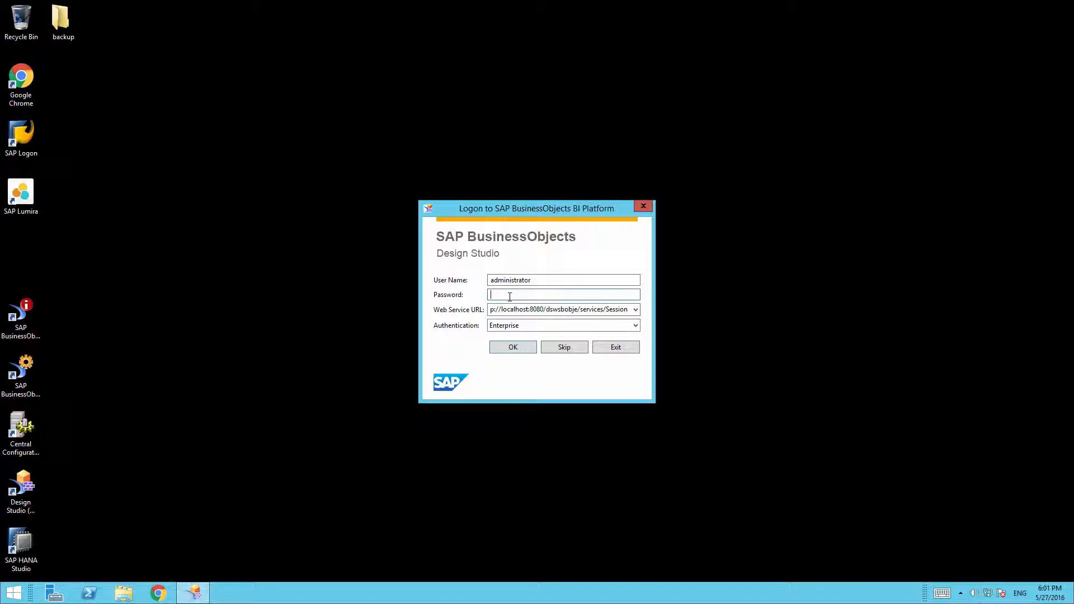
pyautogui.write('************')
pyautogui.press('Return')
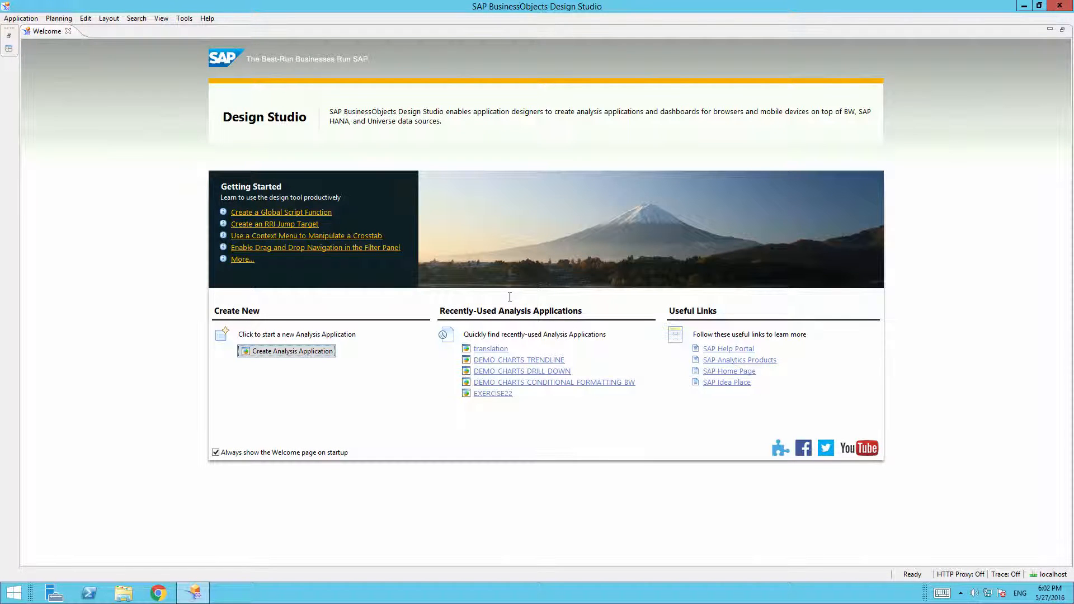
# Step: Install the local VBX Charts, Maps, Selectors and Utilities extensions on the BI platform, widening the local list's Name and Vendor columns
pyautogui.click(184, 18)
pyautogui.click(132, 54)
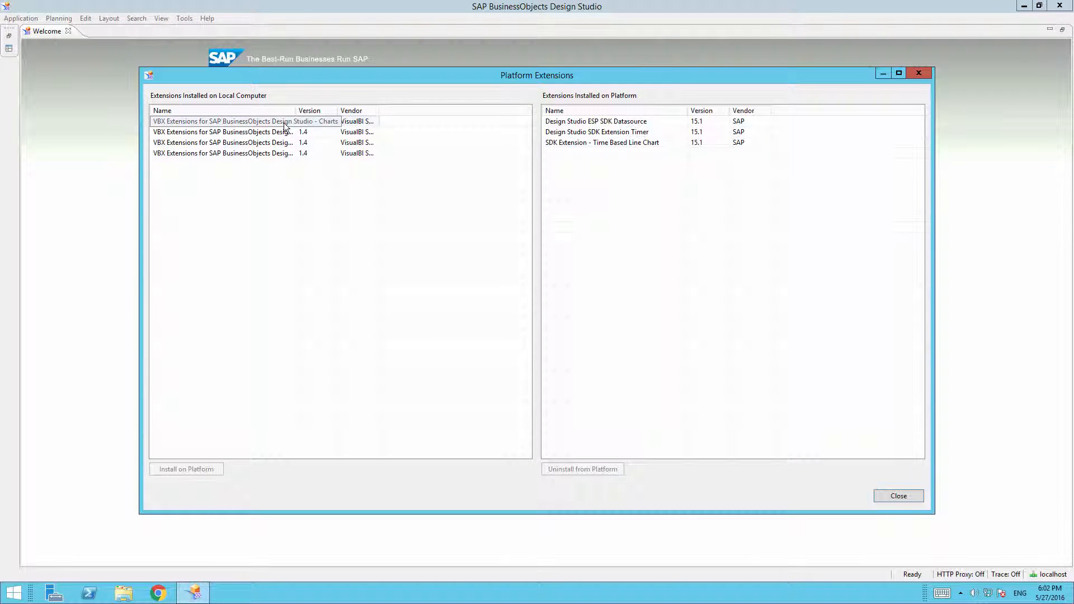
pyautogui.click(288, 121)
pyautogui.moveTo(295, 111); pyautogui.dragTo(386, 119)
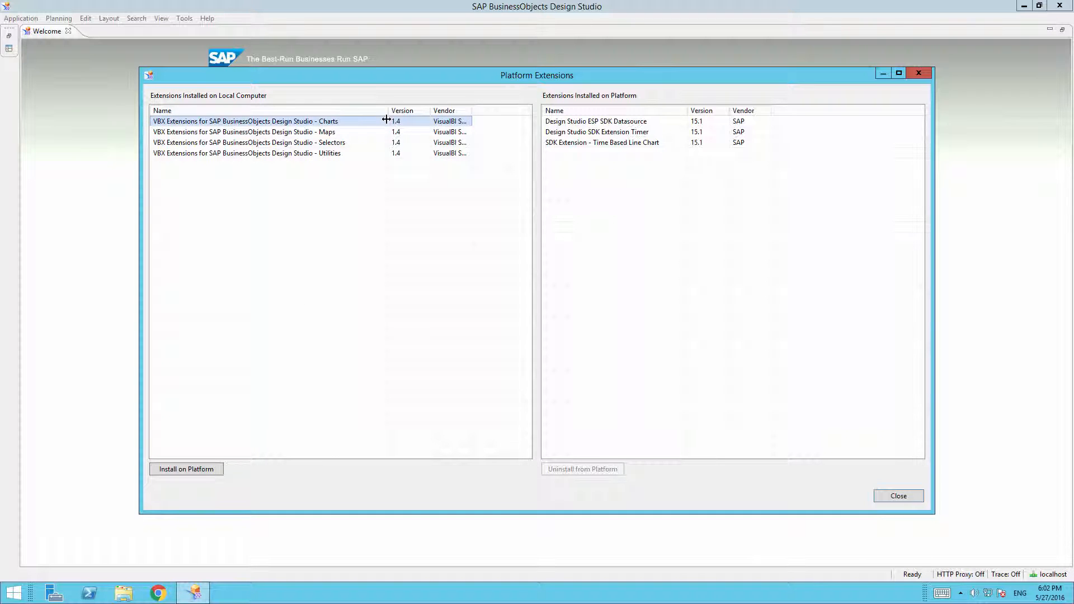
pyautogui.moveTo(472, 110); pyautogui.dragTo(537, 121)
pyautogui.keyDown('shift'); pyautogui.click(395, 154); pyautogui.keyUp('shift')
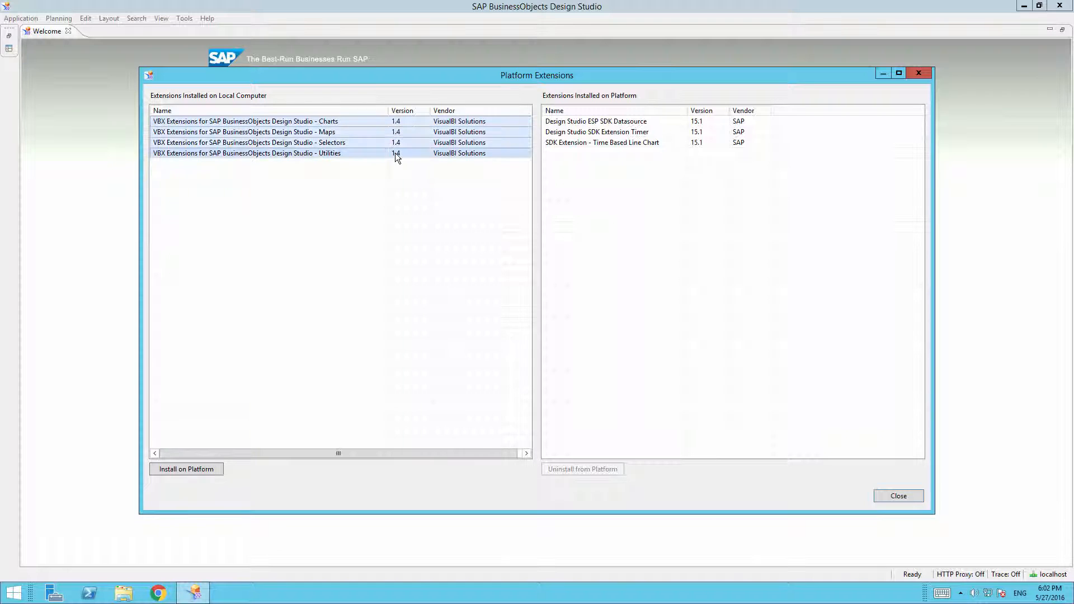
pyautogui.click(203, 472)
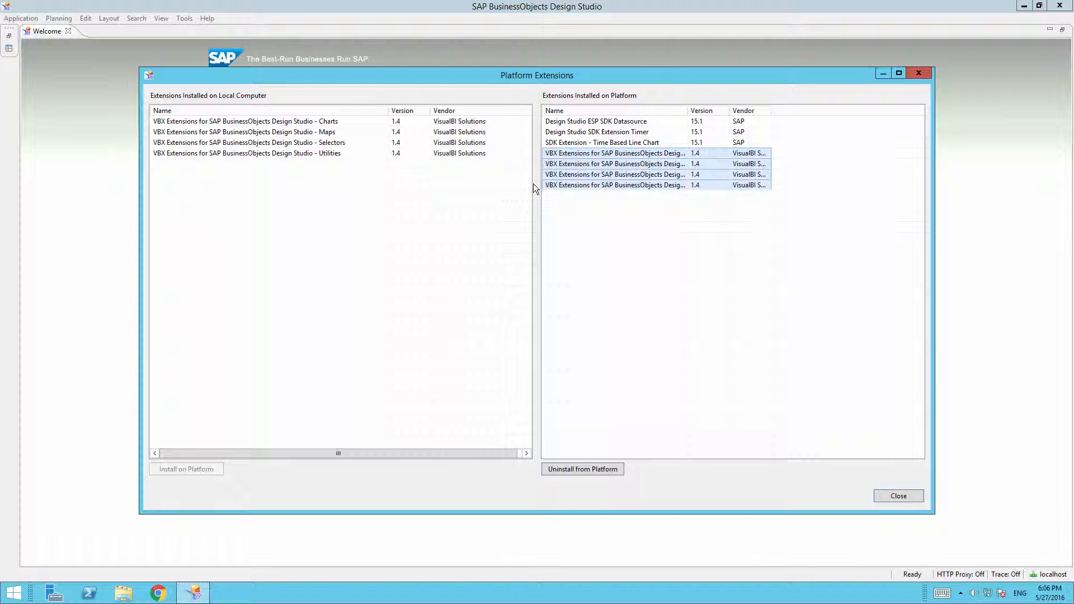
pyautogui.click(889, 497)
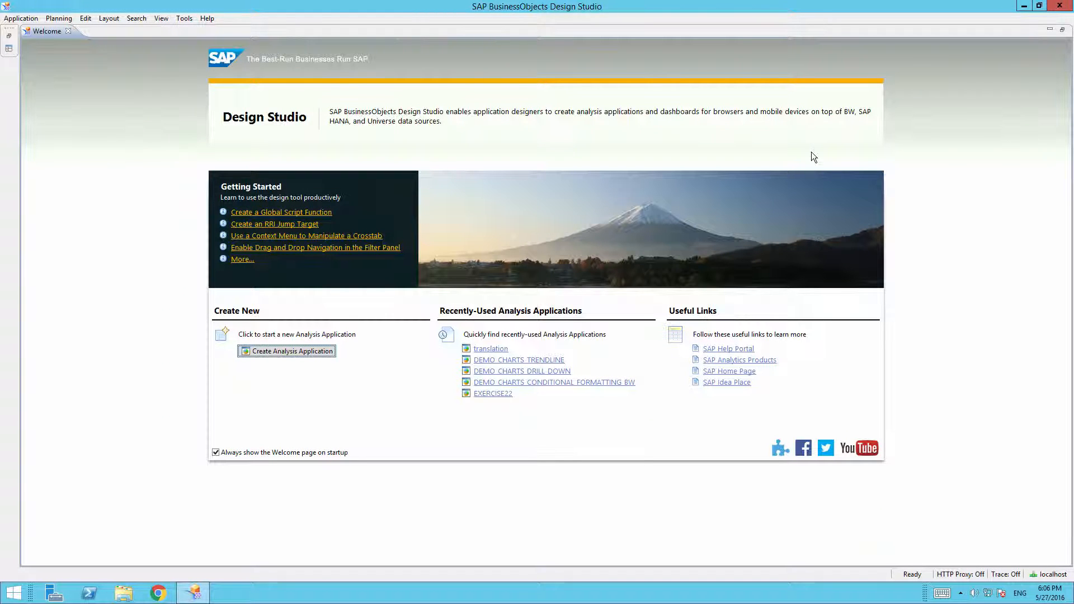
# Step: Close Design Studio and restart the Server Intelligence Agent (BI4CLIENT) in Central Configuration Manager
pyautogui.click(1060, 7)
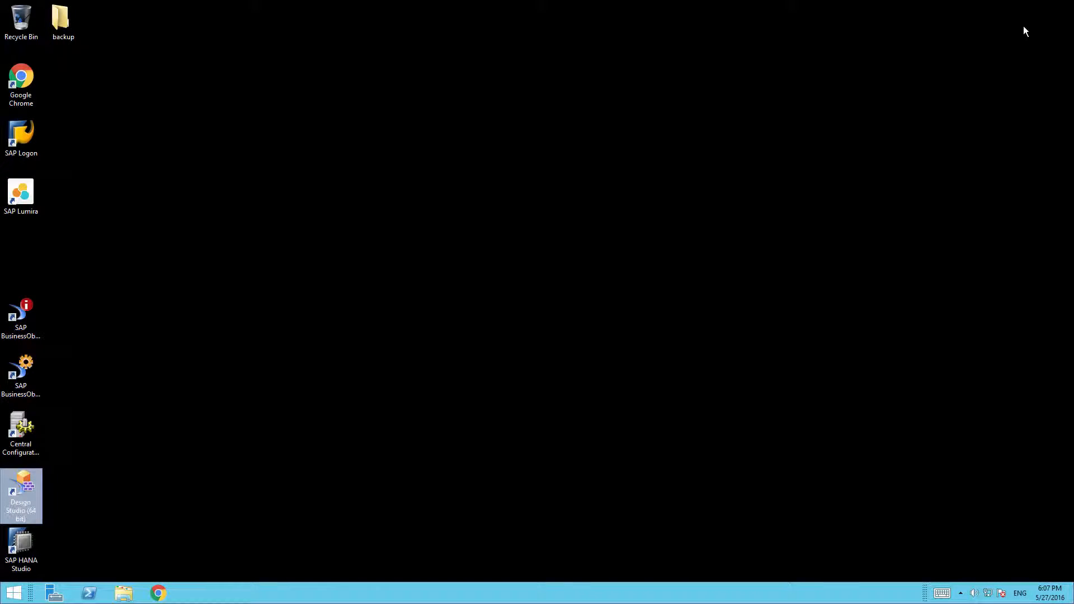
pyautogui.doubleClick(21, 431)
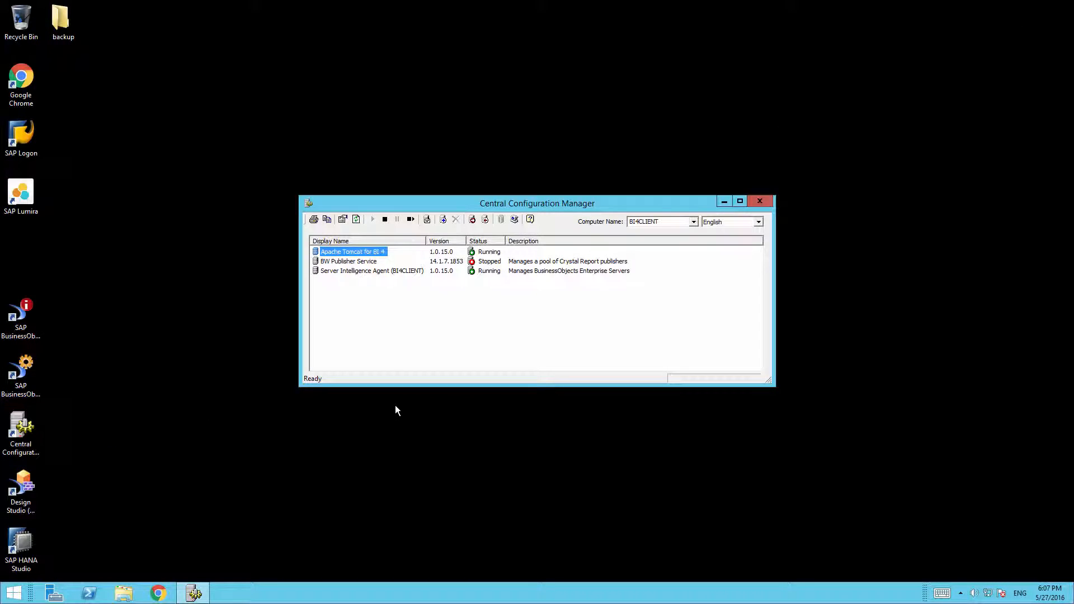
pyautogui.click(409, 273)
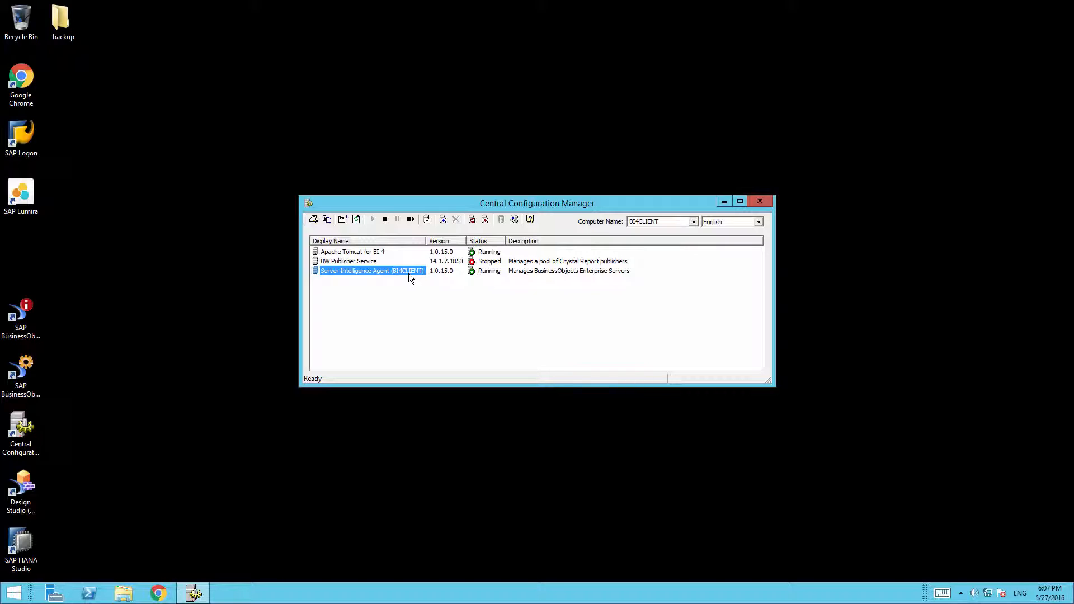
pyautogui.click(410, 219)
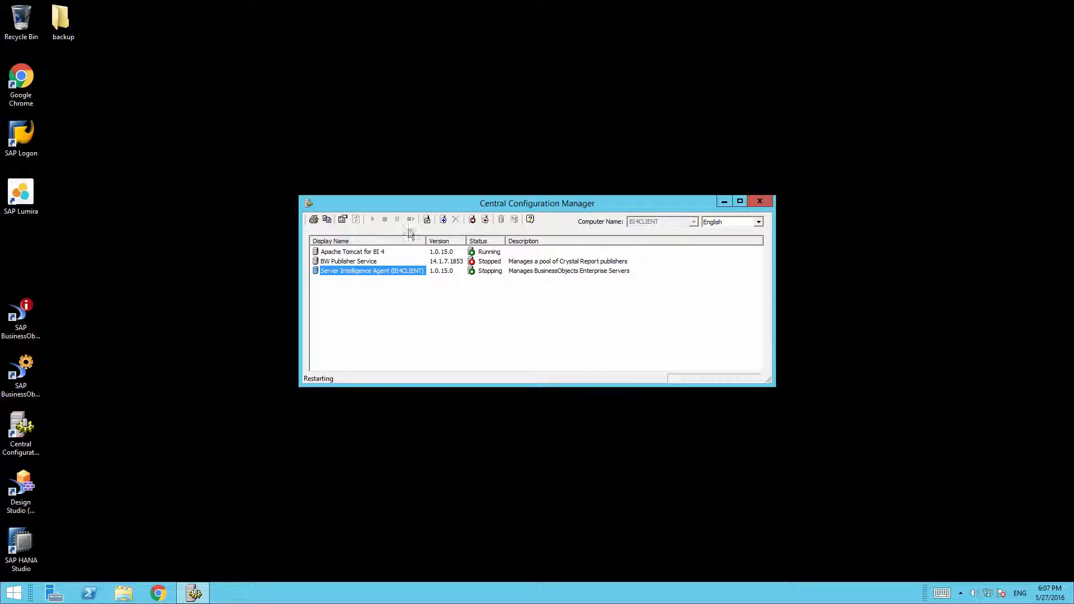